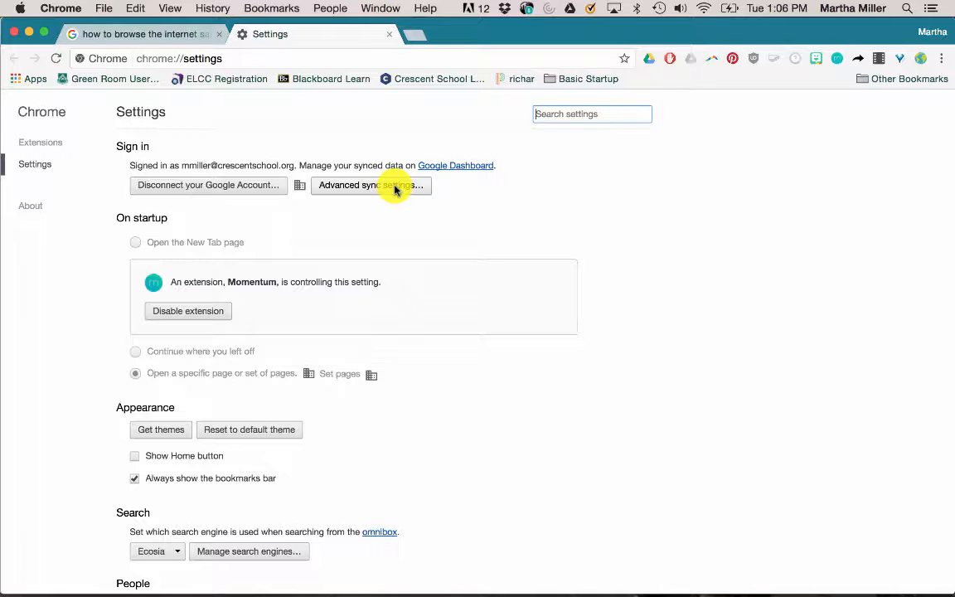
Step: Show the advanced settings and examine the privacy, passwords and forms, and download options
scroll(656, 397, "down", 5)
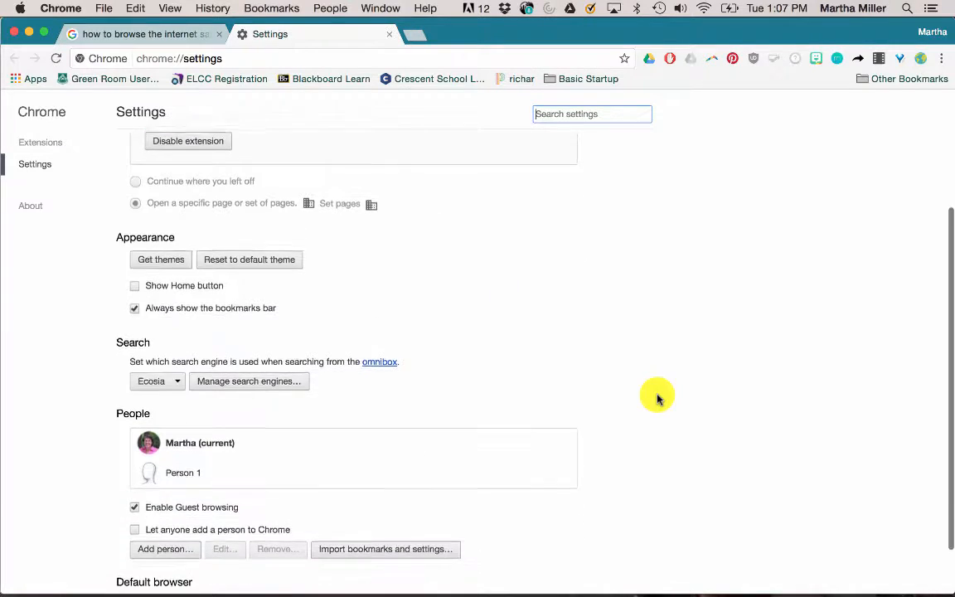
scroll(657, 398, "down", 2)
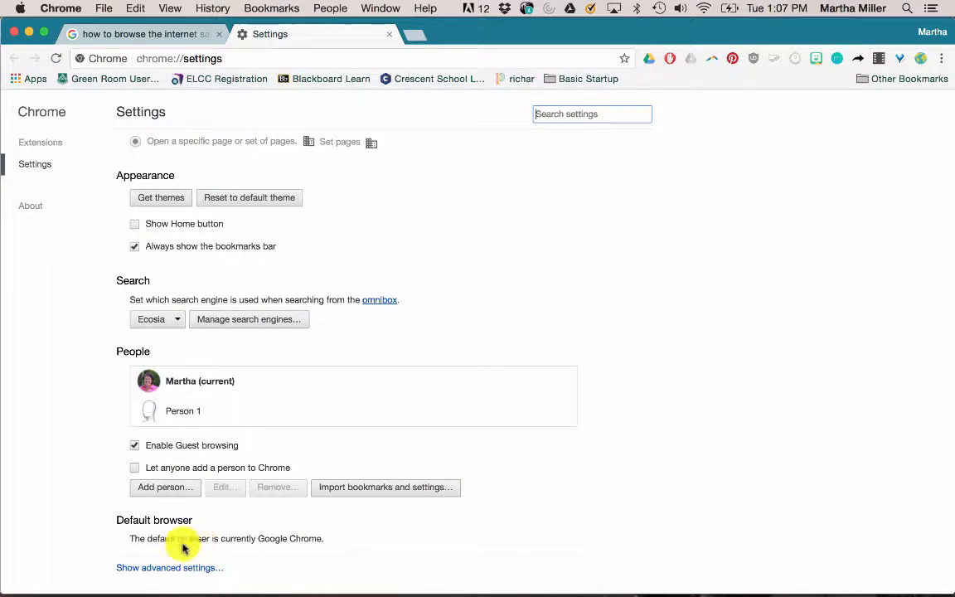
left_click(154, 569)
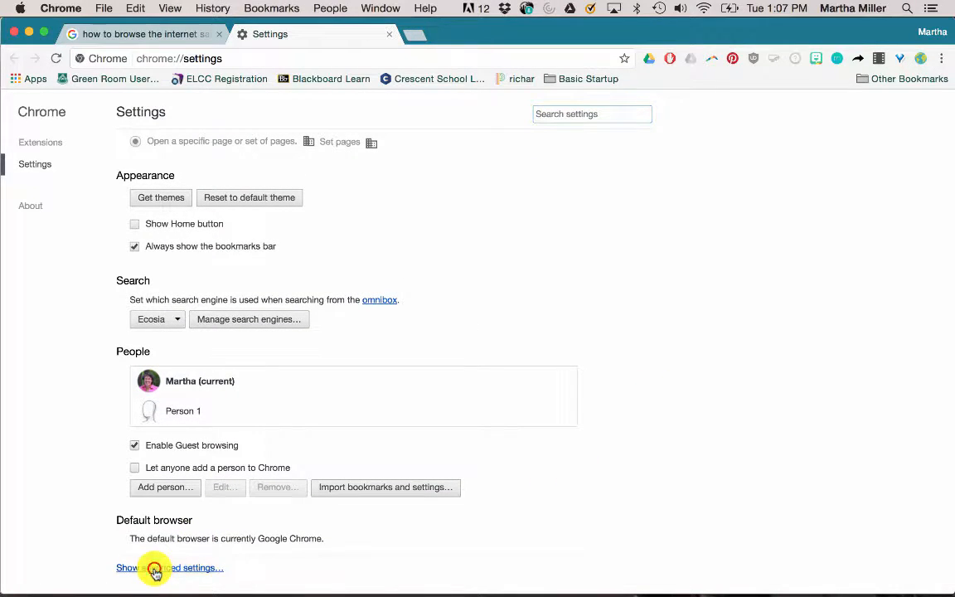
scroll(590, 464, "down", 10)
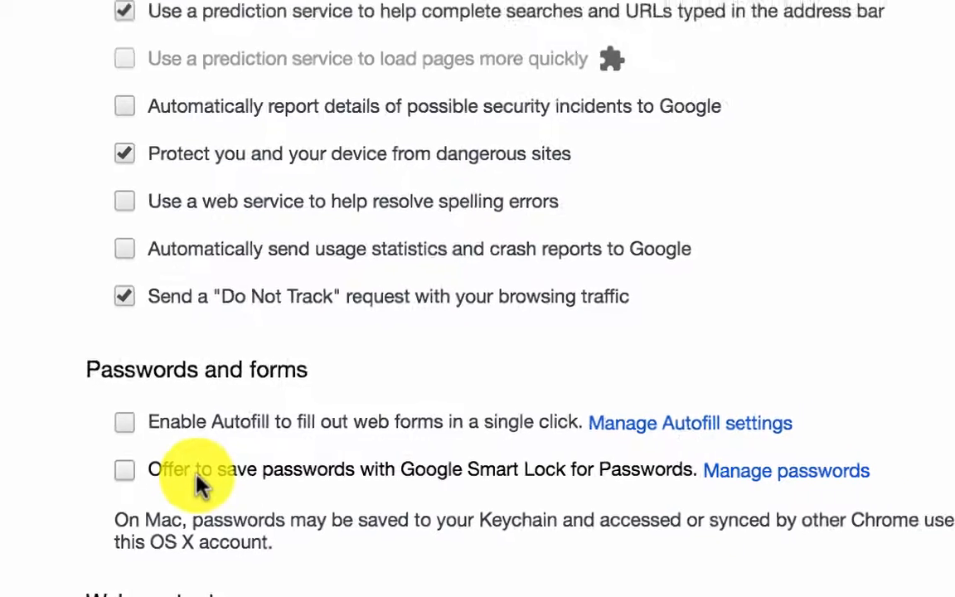
scroll(168, 472, "down", 1)
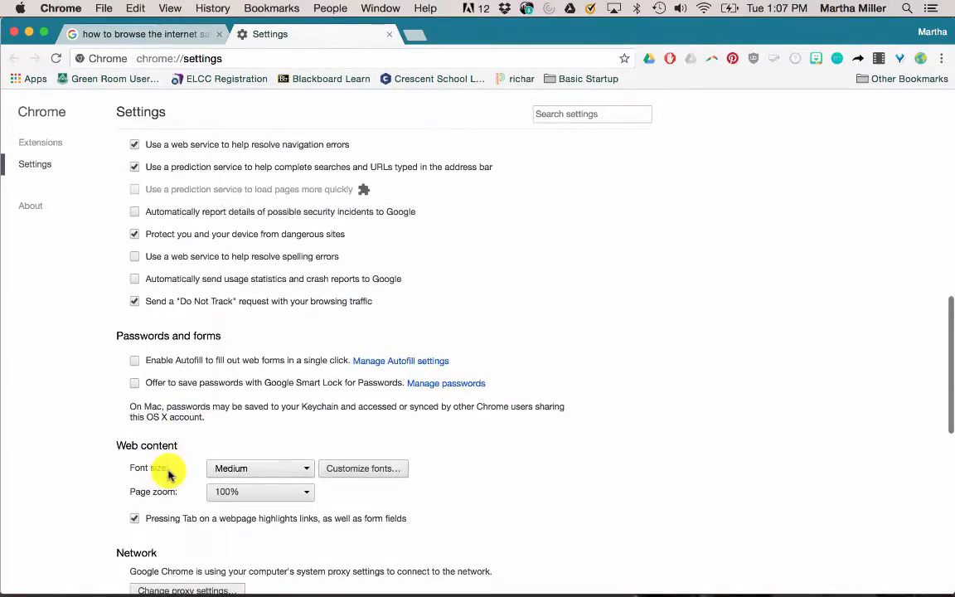
scroll(169, 472, "down", 10)
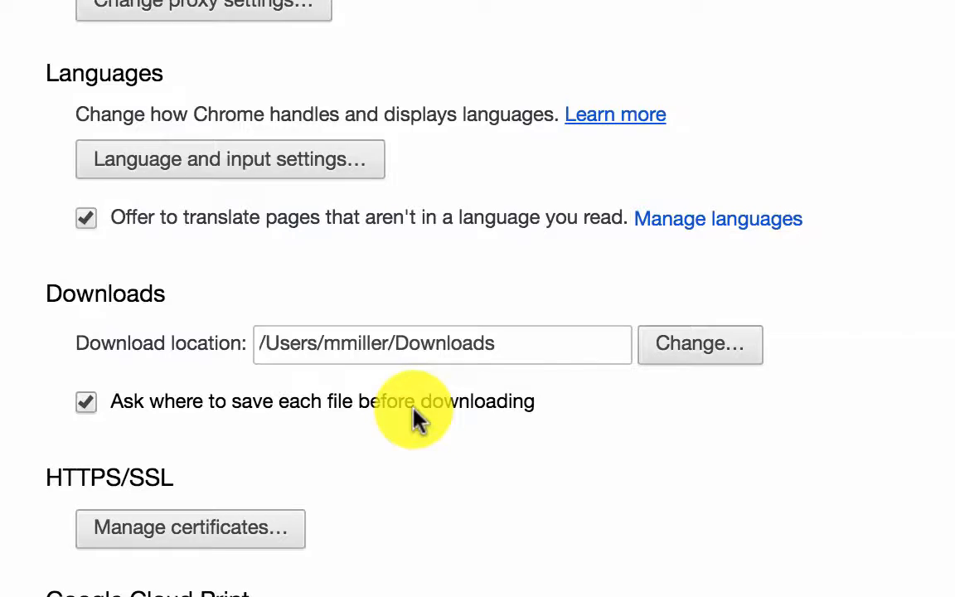
scroll(414, 419, "up", 10)
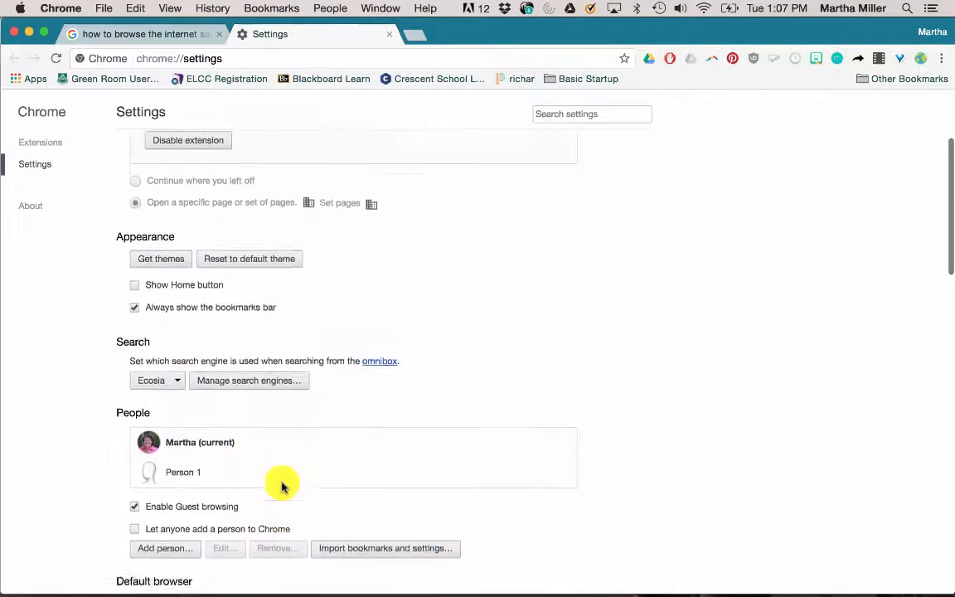
scroll(281, 487, "up", 4)
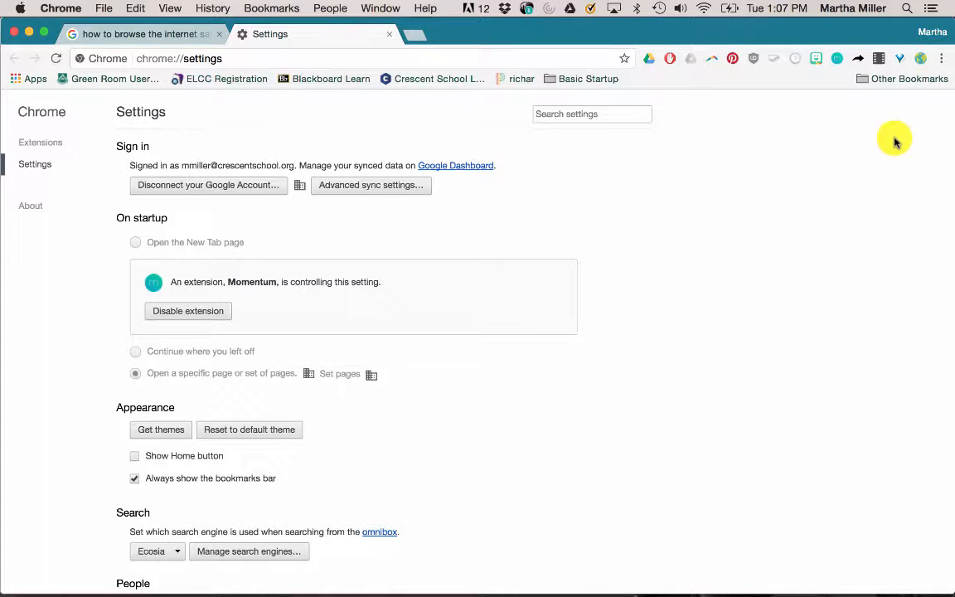
Step: Open a new incognito window
left_click(943, 60)
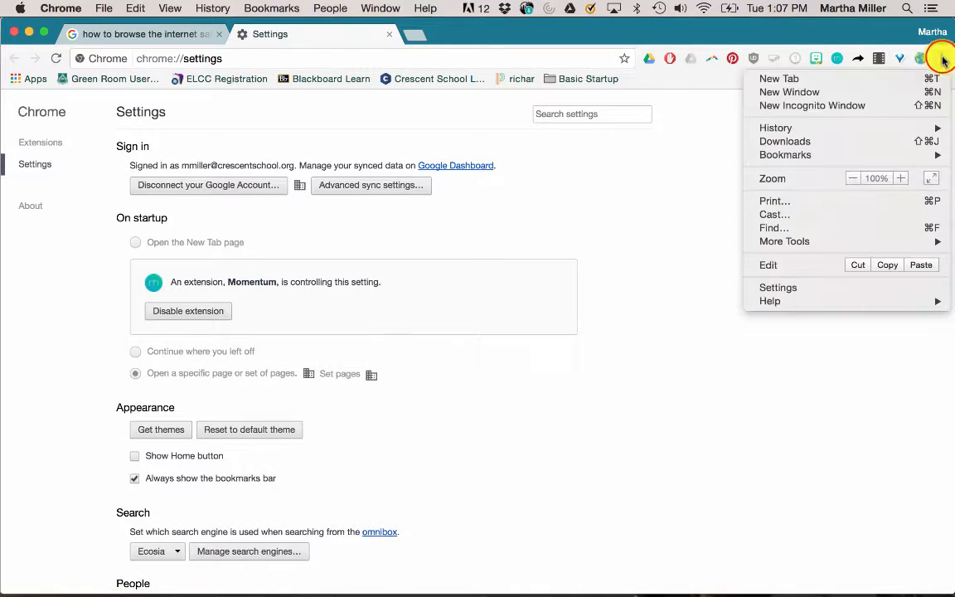
left_click(869, 107)
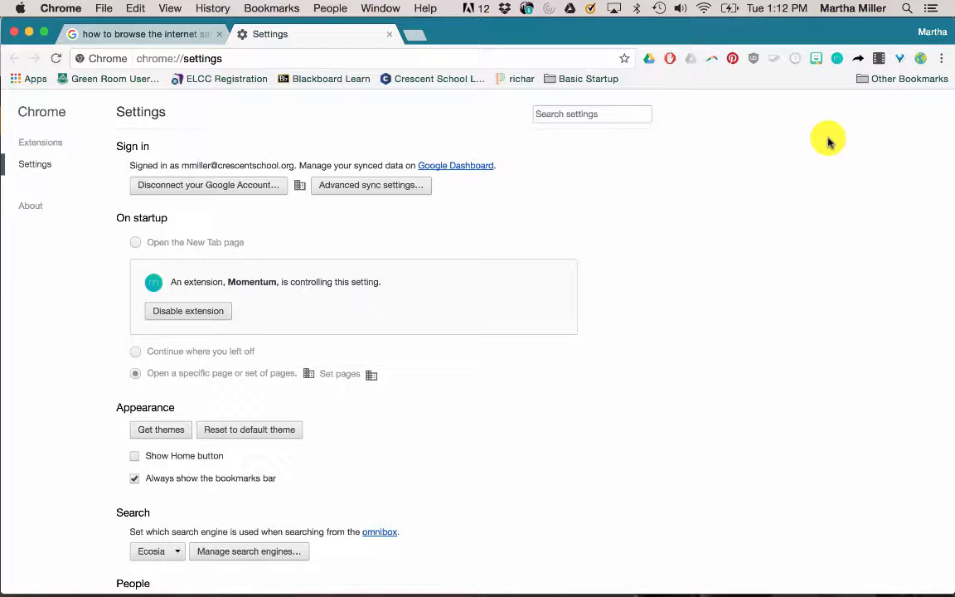
Step: From the full browsing history page, clear the browsing data from the past day, leaving media licenses out
left_click(942, 62)
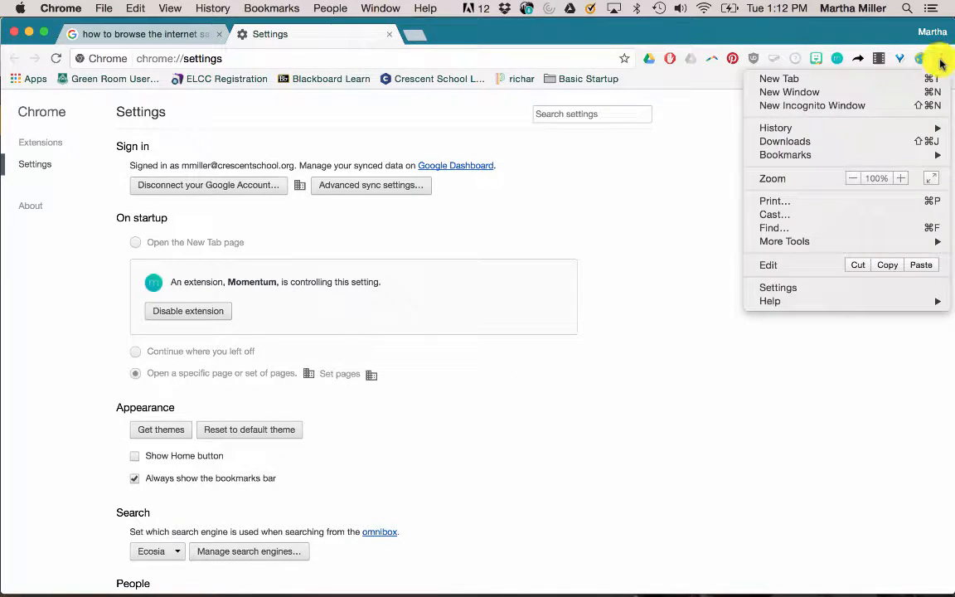
mouse_move(870, 124)
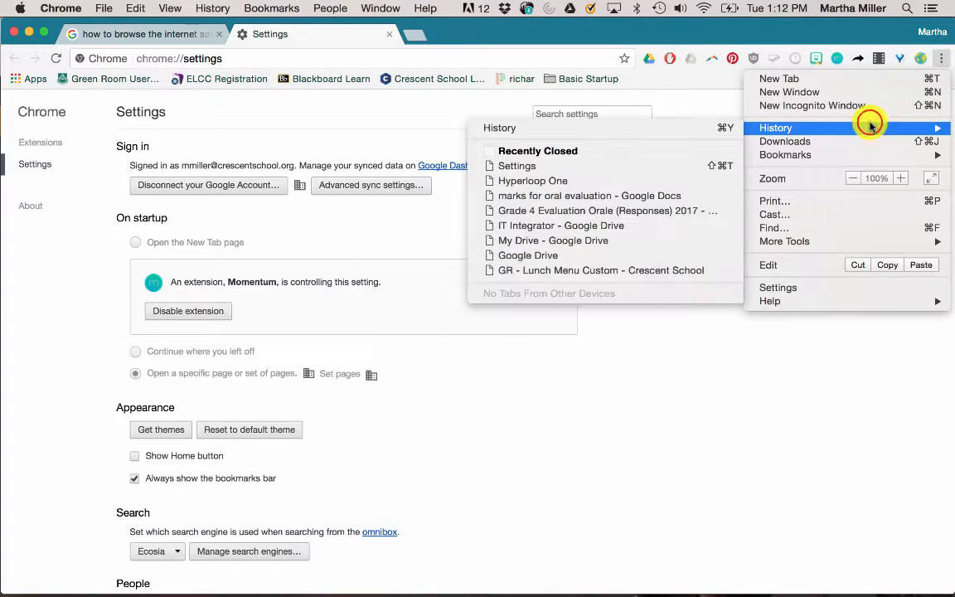
left_click(584, 131)
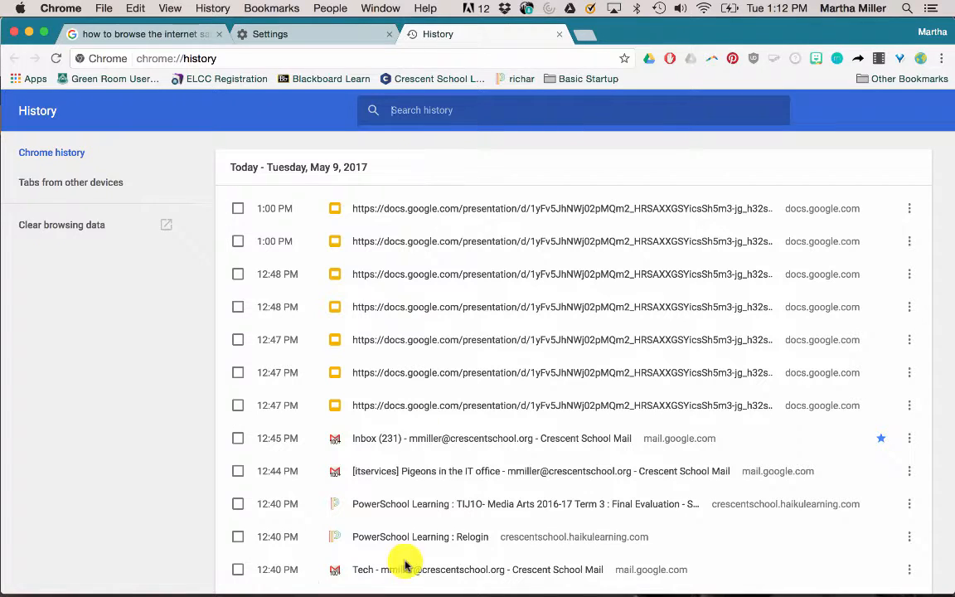
left_click(49, 227)
left_click(530, 233)
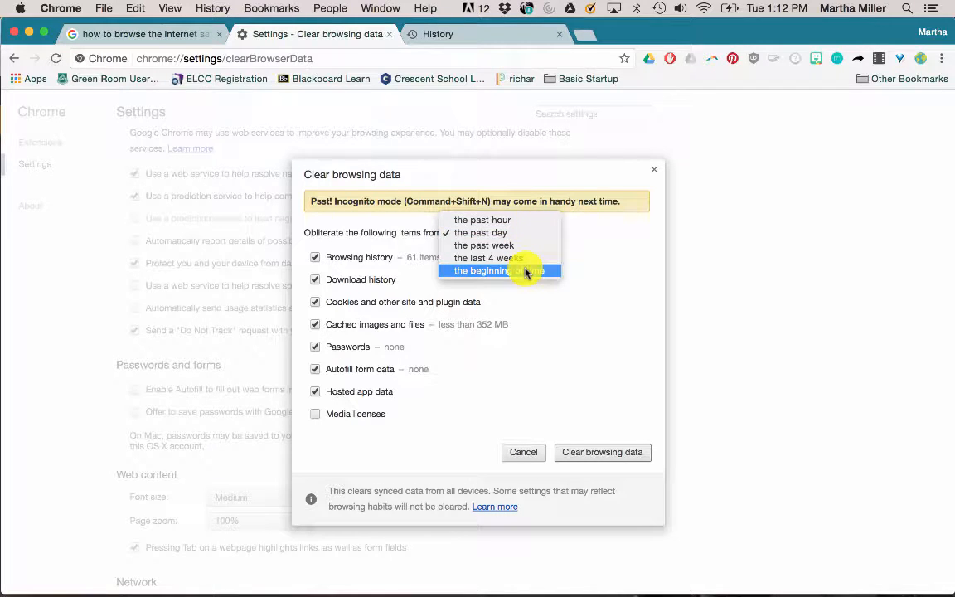
left_click(304, 309)
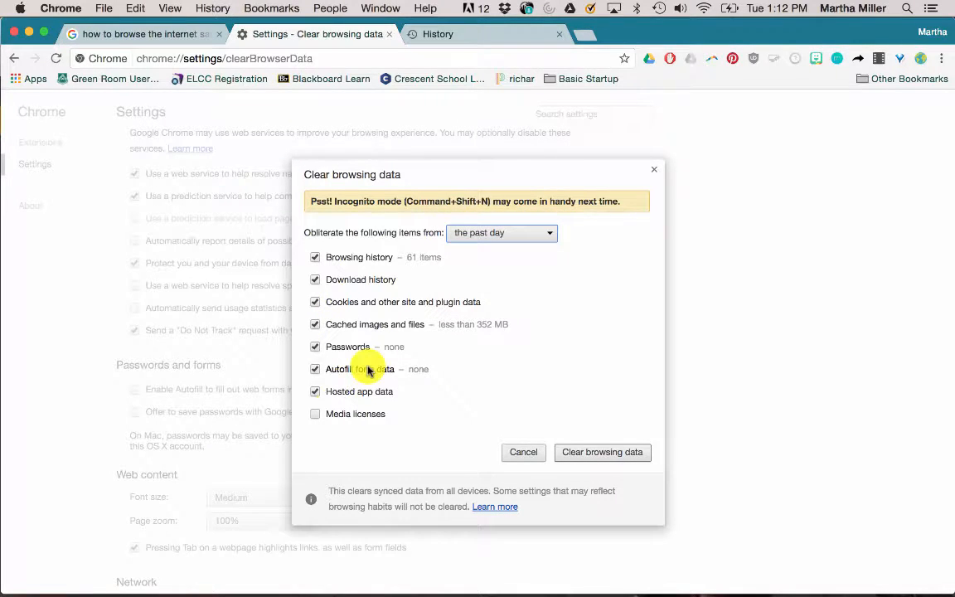
left_click(598, 453)
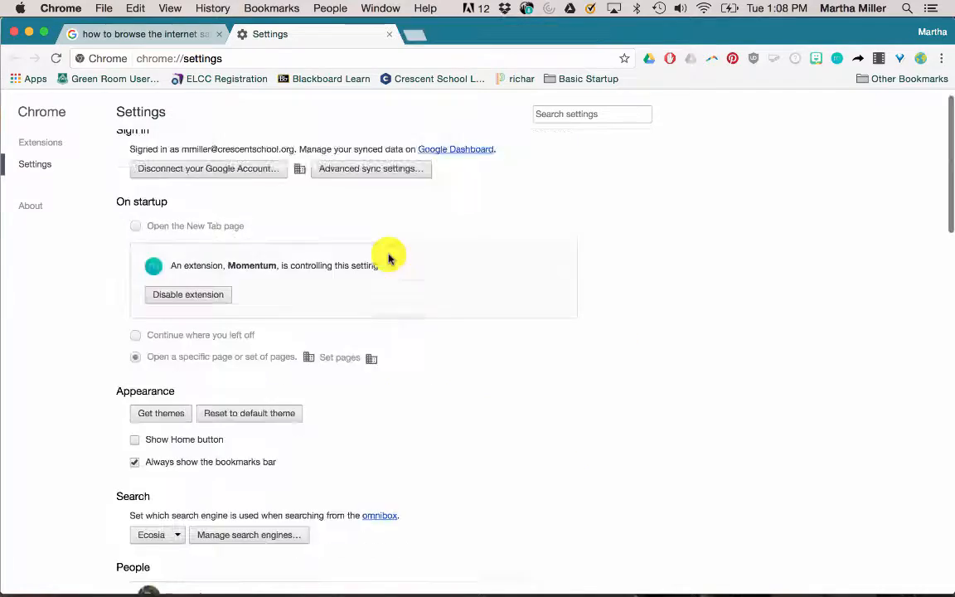
Step: Hide the advanced settings at the end of the Chrome settings page
scroll(390, 258, "down", 15)
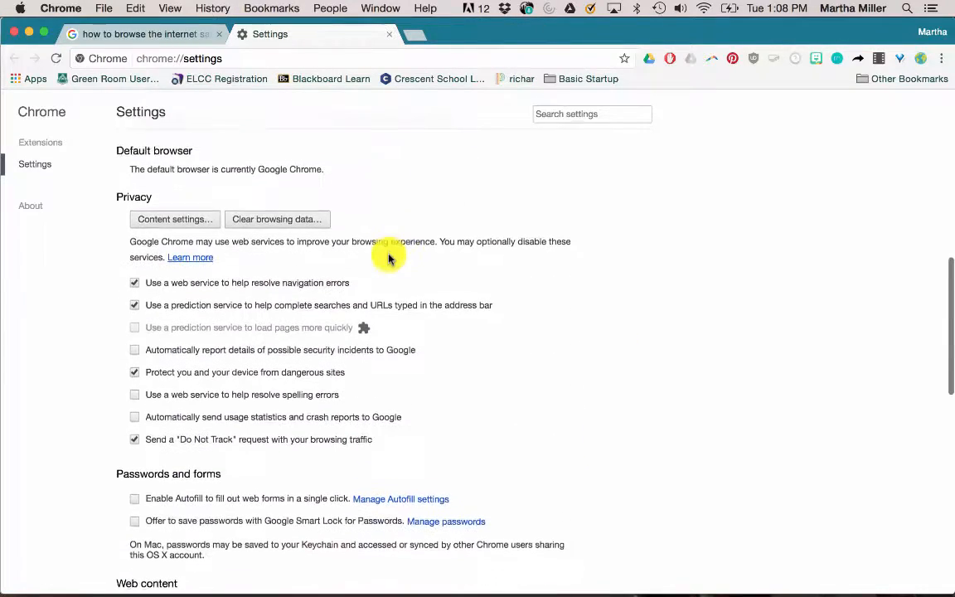
scroll(391, 258, "down", 10)
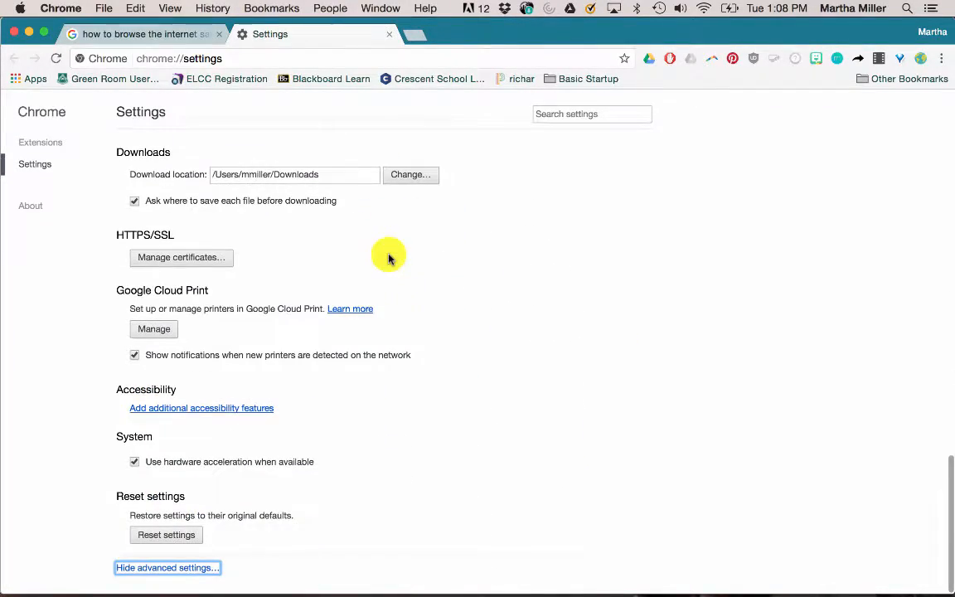
left_click(185, 568)
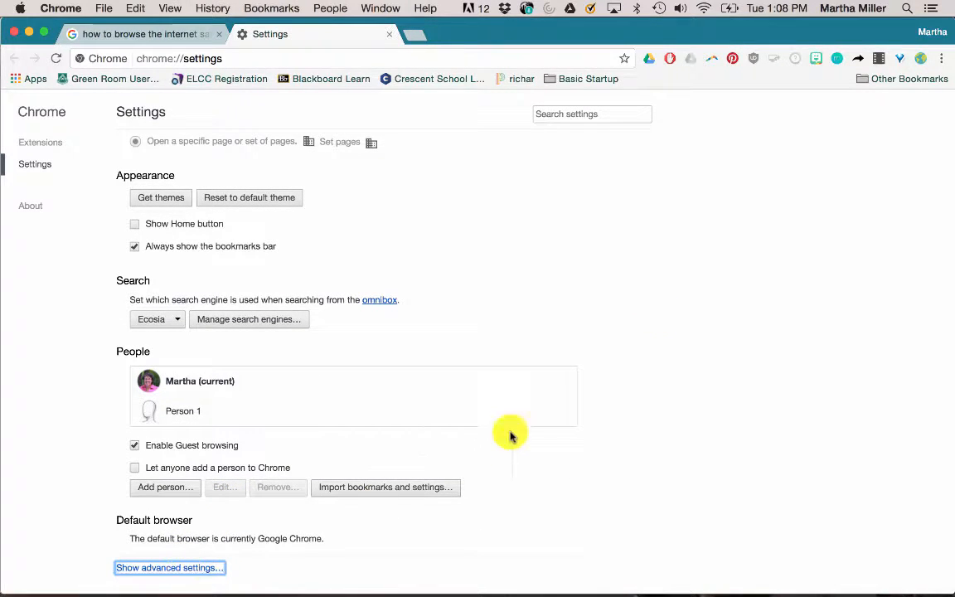
scroll(661, 305, "up", 5)
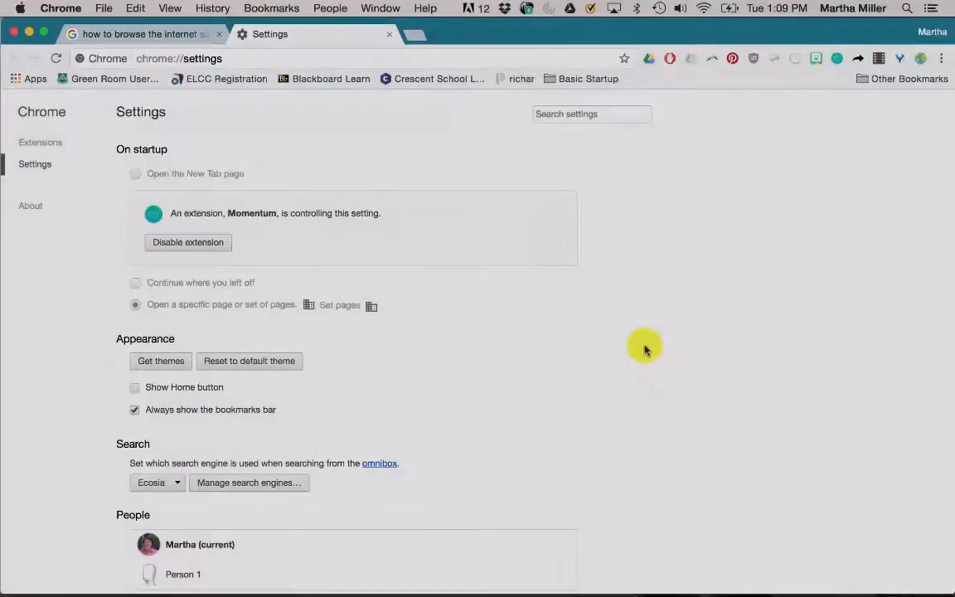
Step: Switch to Firefox, open its preferences and examine the General, Privacy and Security settings
key("super+Tab")
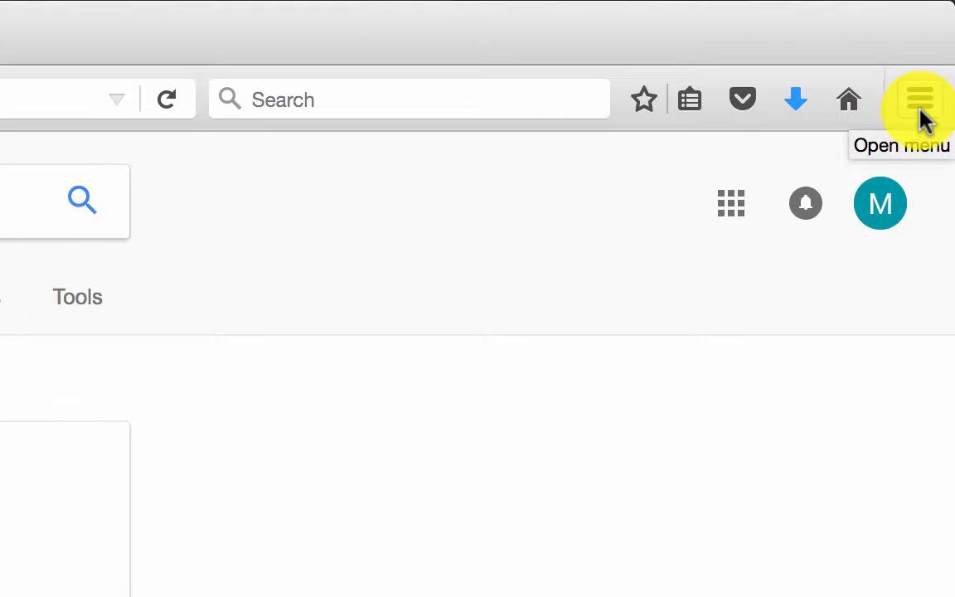
left_click(921, 107)
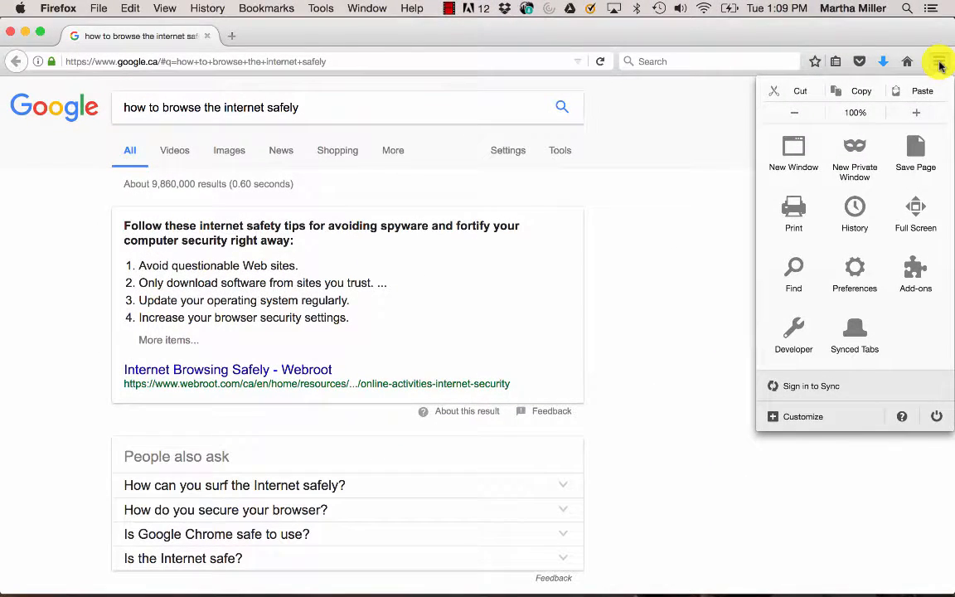
left_click(846, 300)
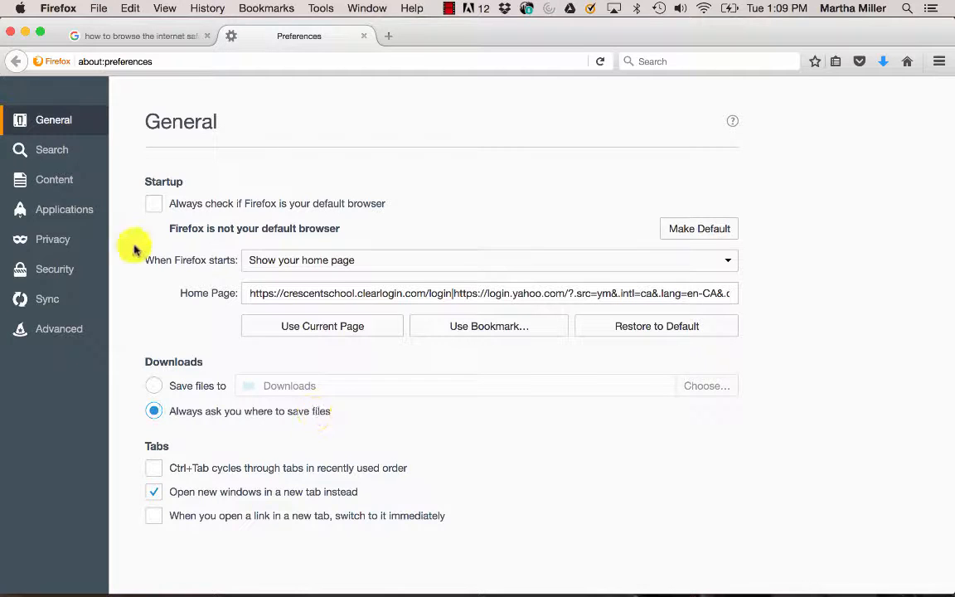
left_click(55, 242)
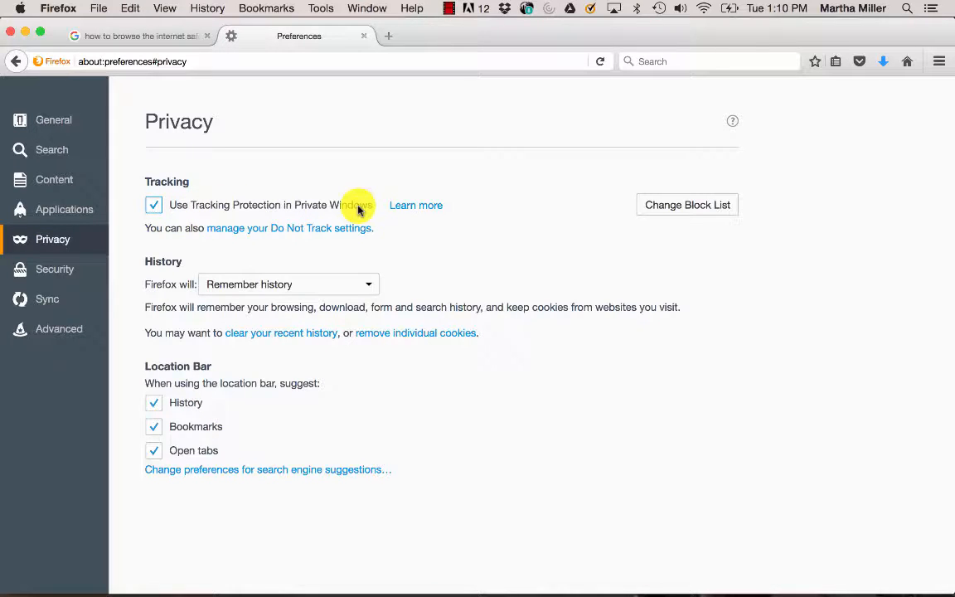
left_click(56, 267)
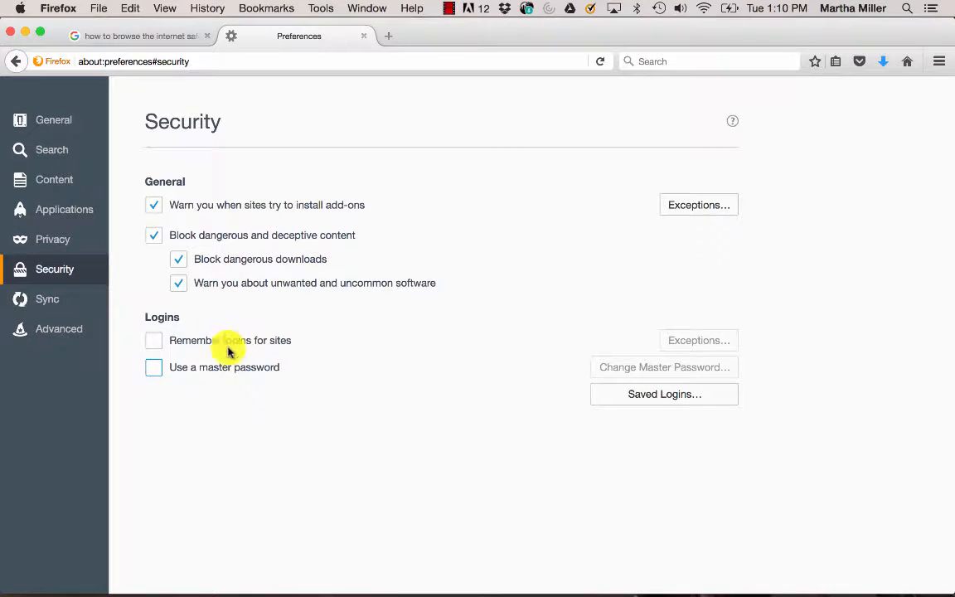
left_click(81, 124)
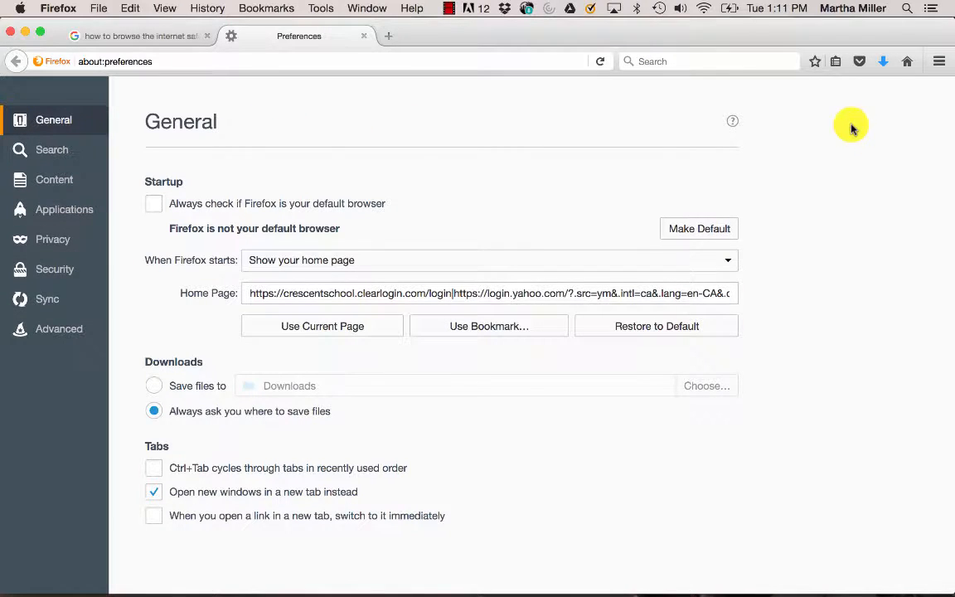
Step: Open the Clear Recent History dialog from the history options and show the choices for the time range to clear
left_click(939, 61)
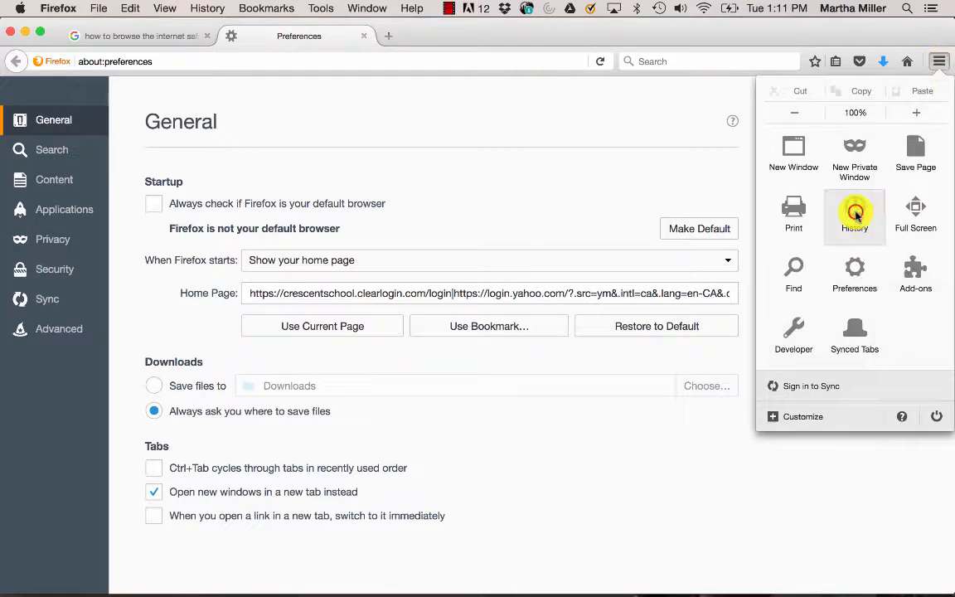
left_click(854, 214)
left_click(853, 135)
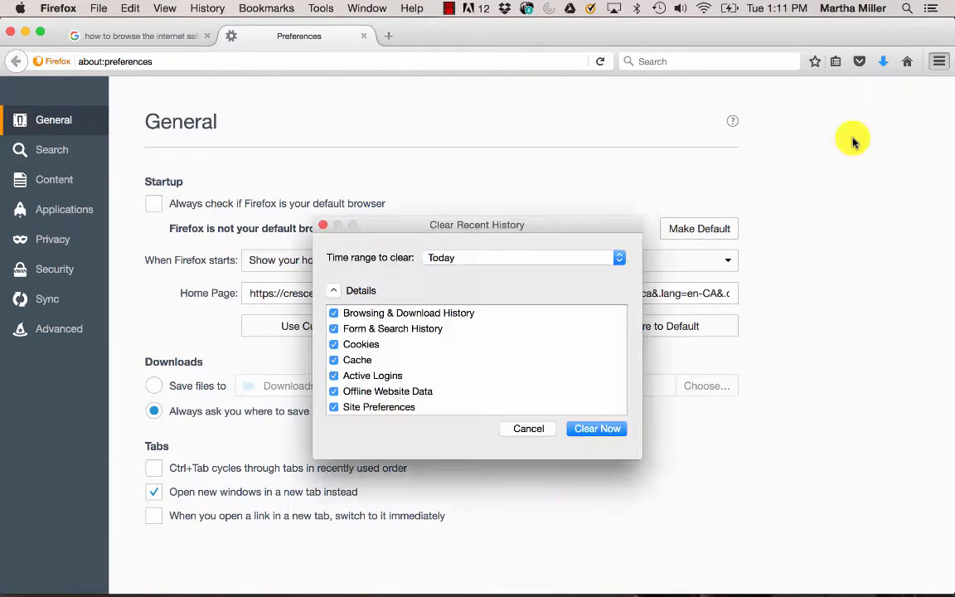
left_click(619, 259)
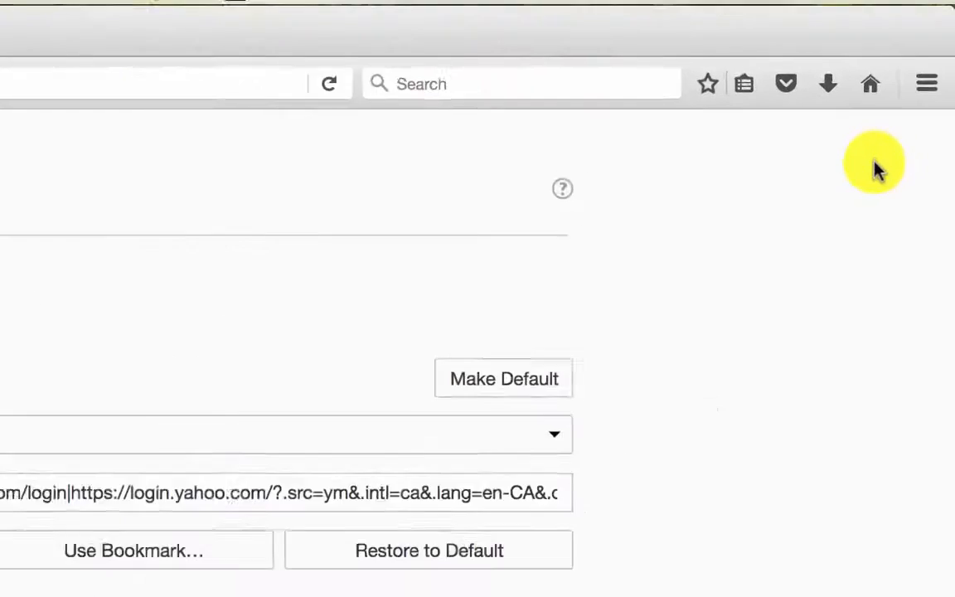
Step: Open a new private window to view the Private Browsing page, and close it again
left_click(917, 100)
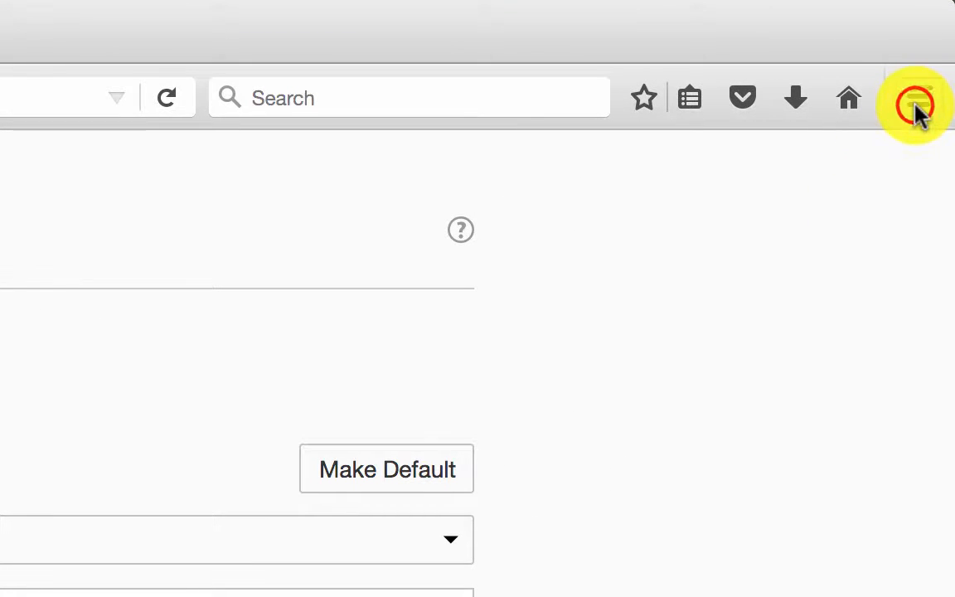
left_click(731, 300)
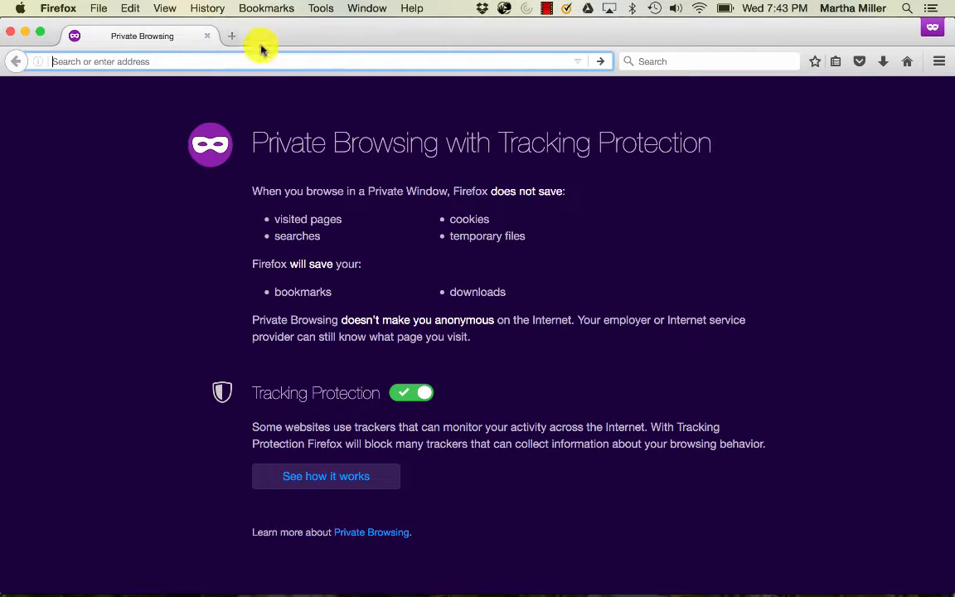
left_click(207, 37)
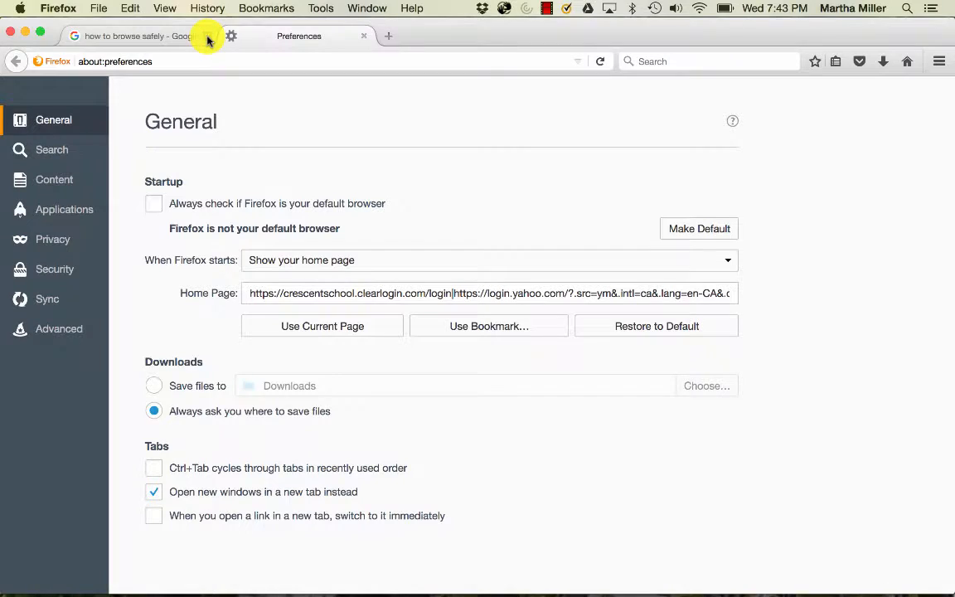